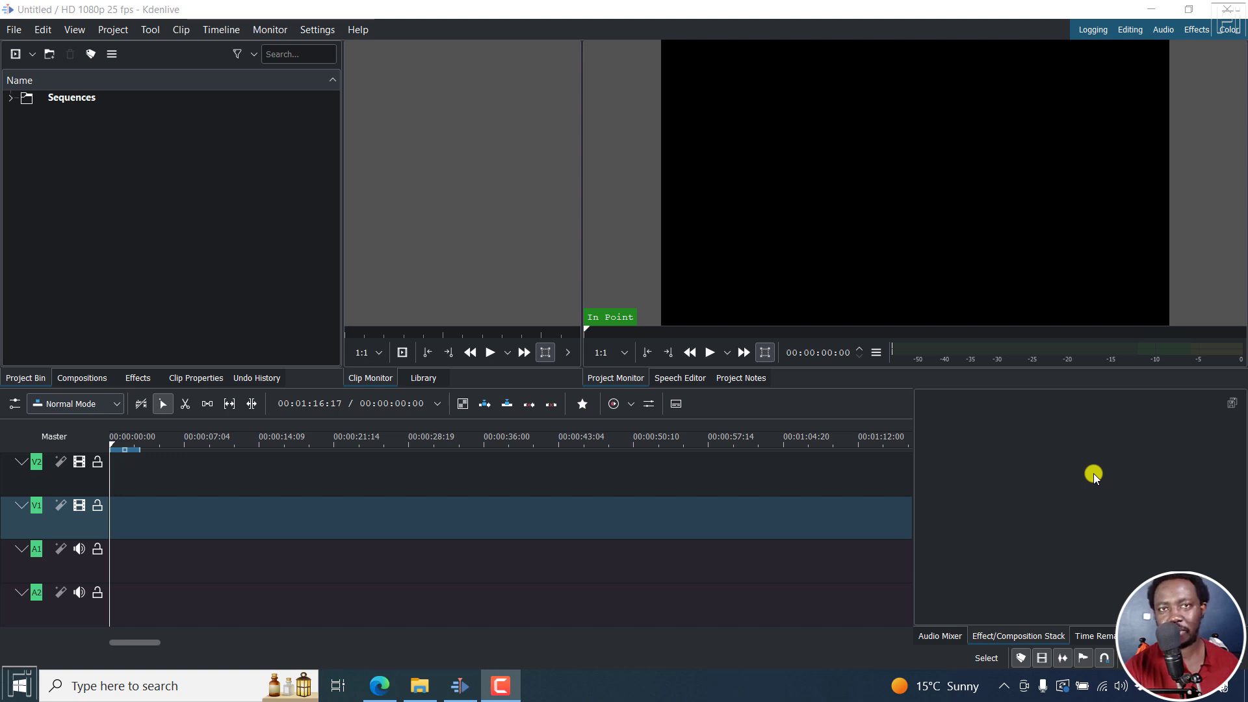
# Step: View Kdenlive's Help > About version information, then close it
pyautogui.click(359, 30)
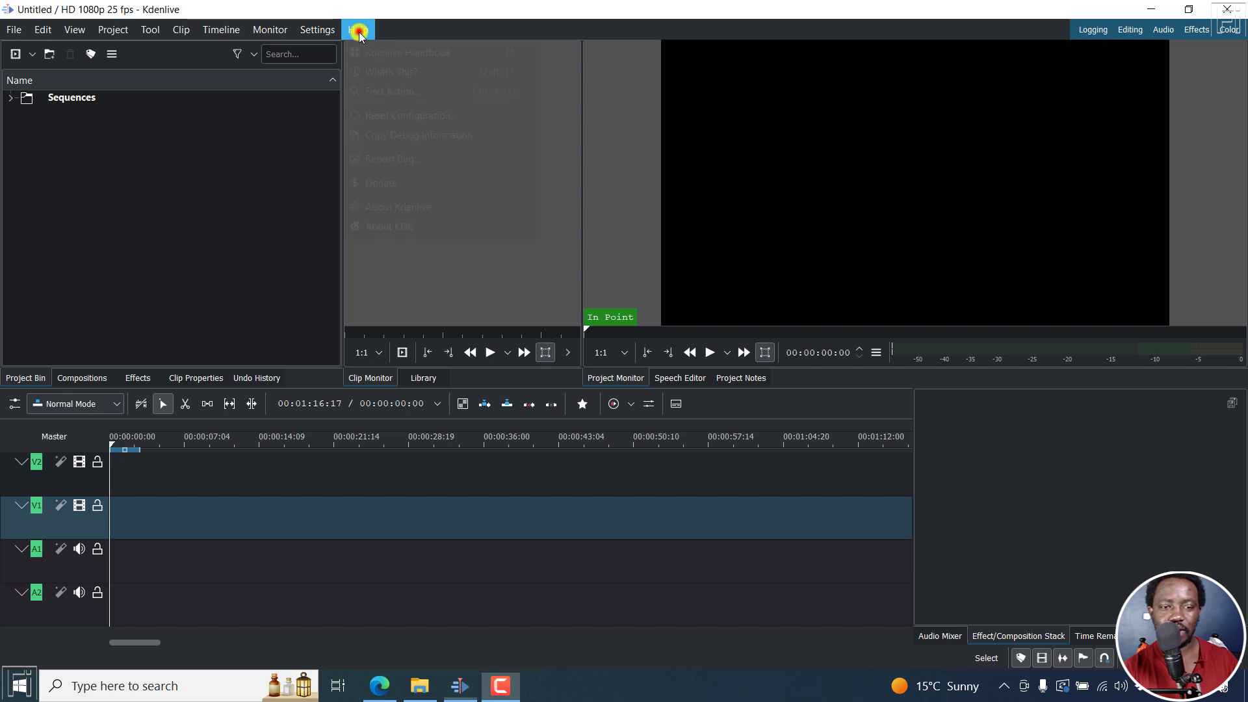
pyautogui.click(404, 207)
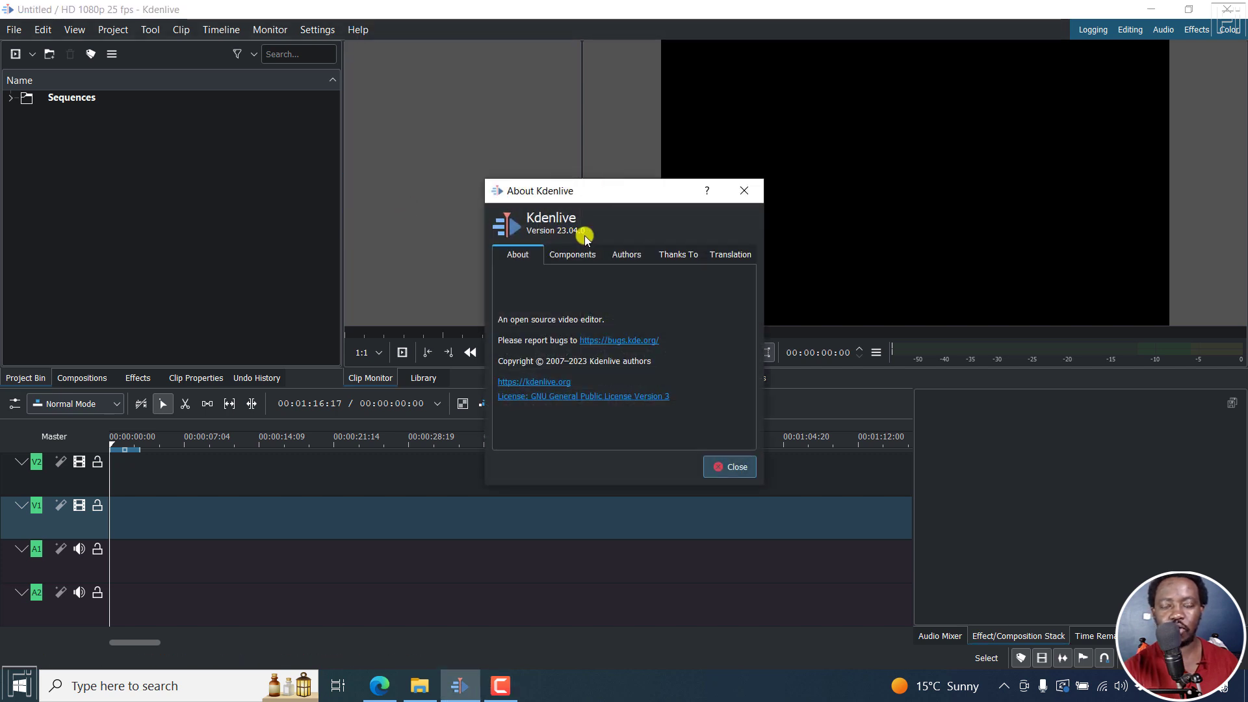
pyautogui.click(741, 195)
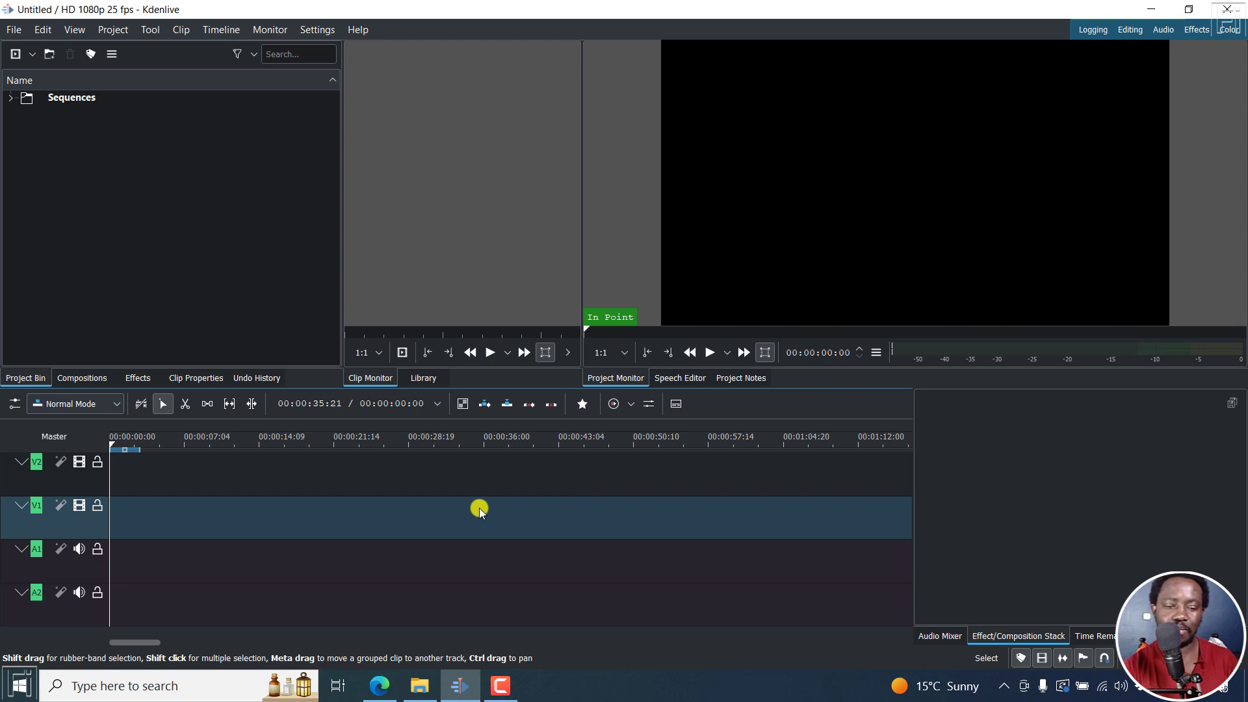
# Step: Import the pexels-kampus, pexels-free-videos and pexels-luis-quintero videos from Stock Footage into the Project Bin
pyautogui.click(418, 685)
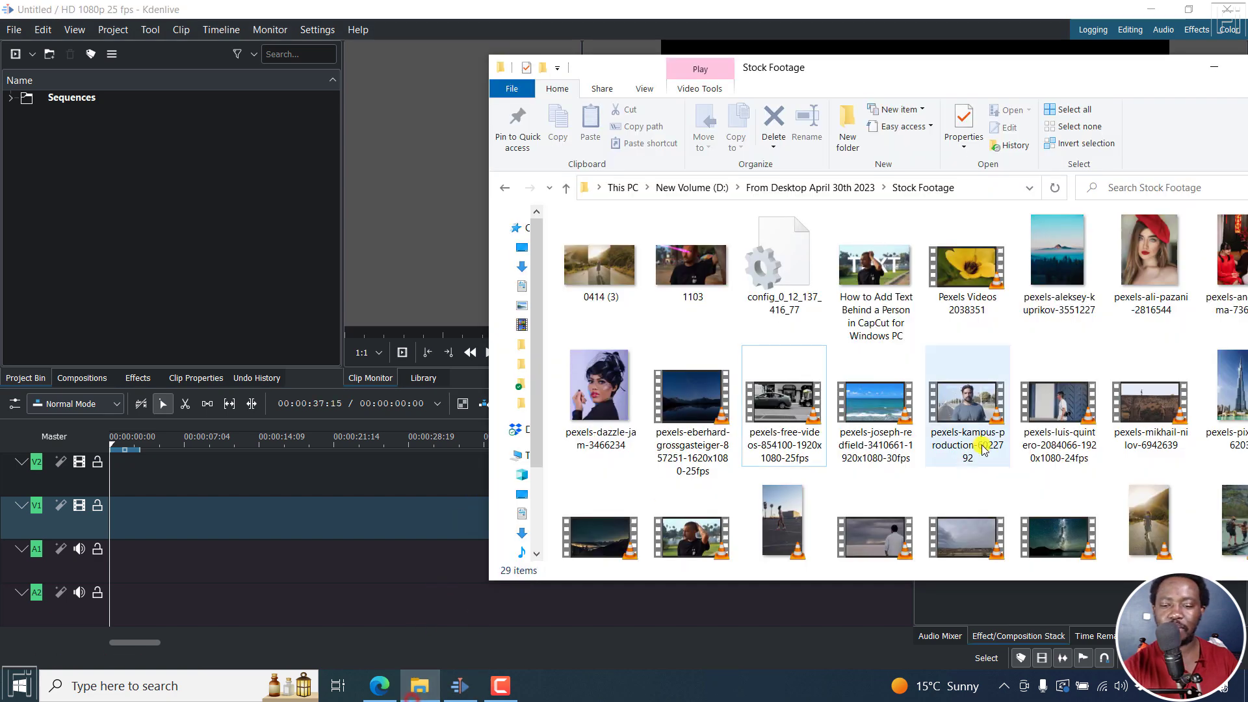
pyautogui.click(954, 432)
pyautogui.keyDown('ctrl'); pyautogui.click(786, 423); pyautogui.keyUp('ctrl')
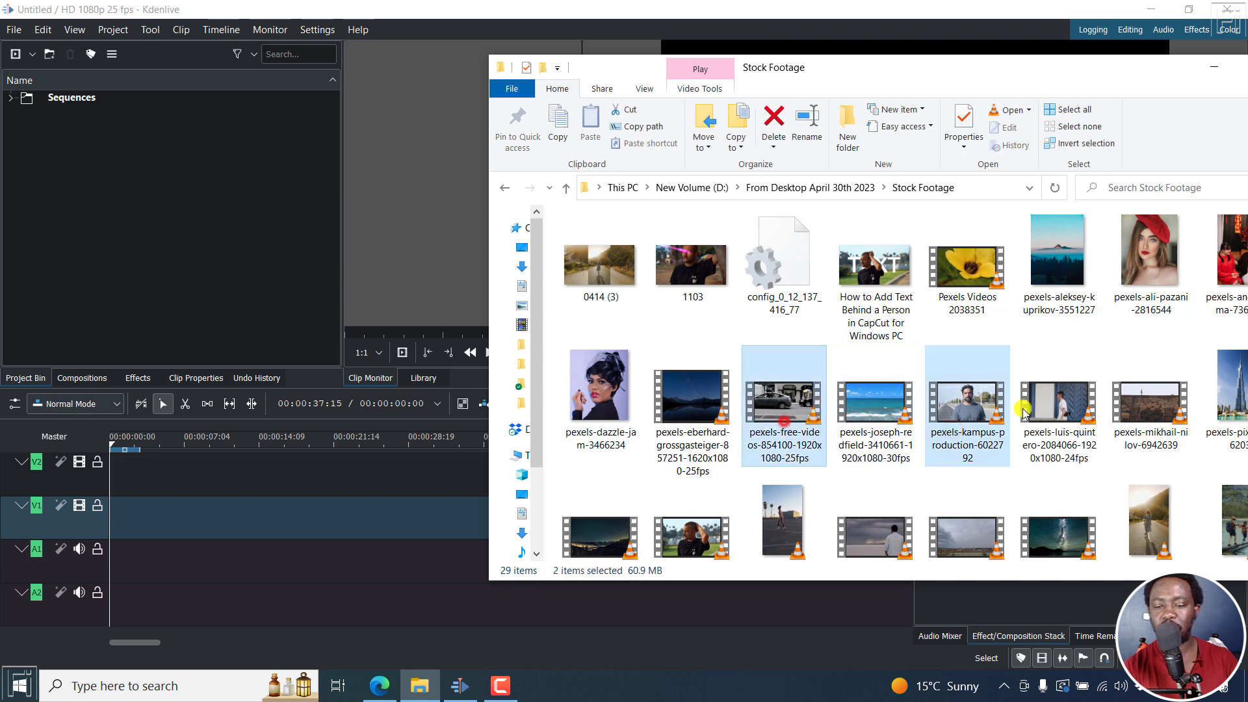
pyautogui.keyDown('ctrl'); pyautogui.click(1040, 416); pyautogui.keyUp('ctrl')
pyautogui.moveTo(760, 423); pyautogui.dragTo(126, 245)
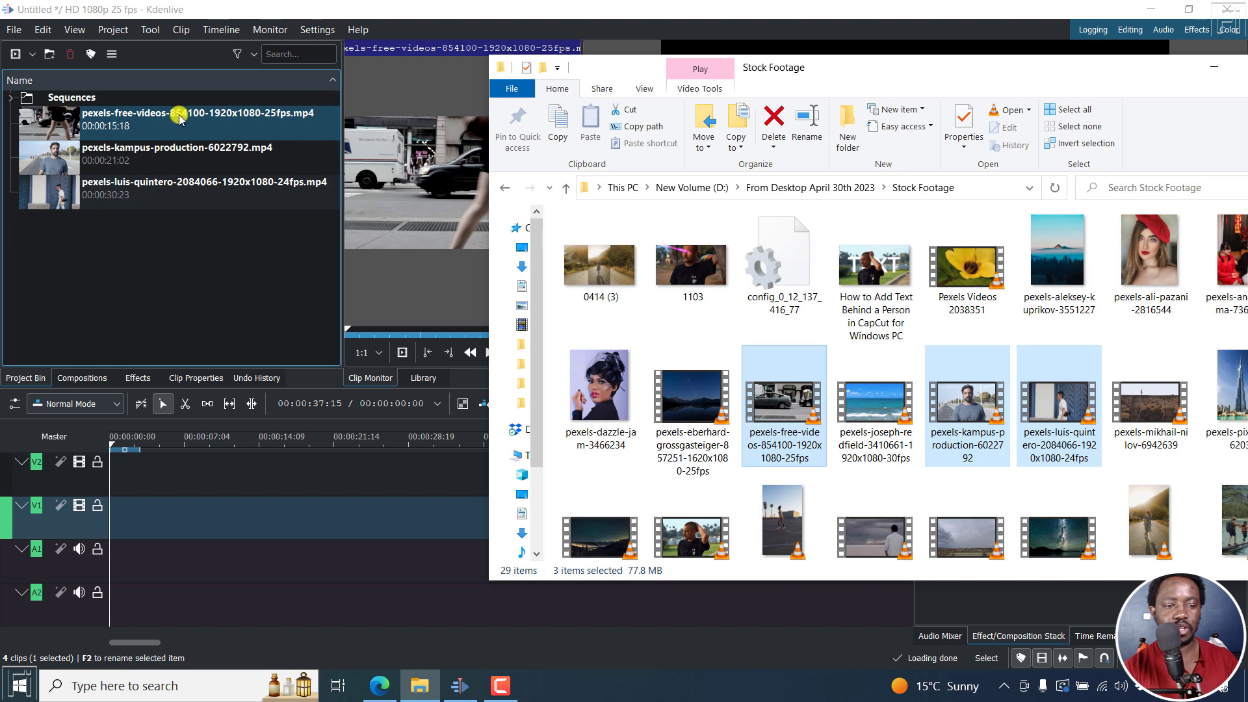
pyautogui.click(356, 4)
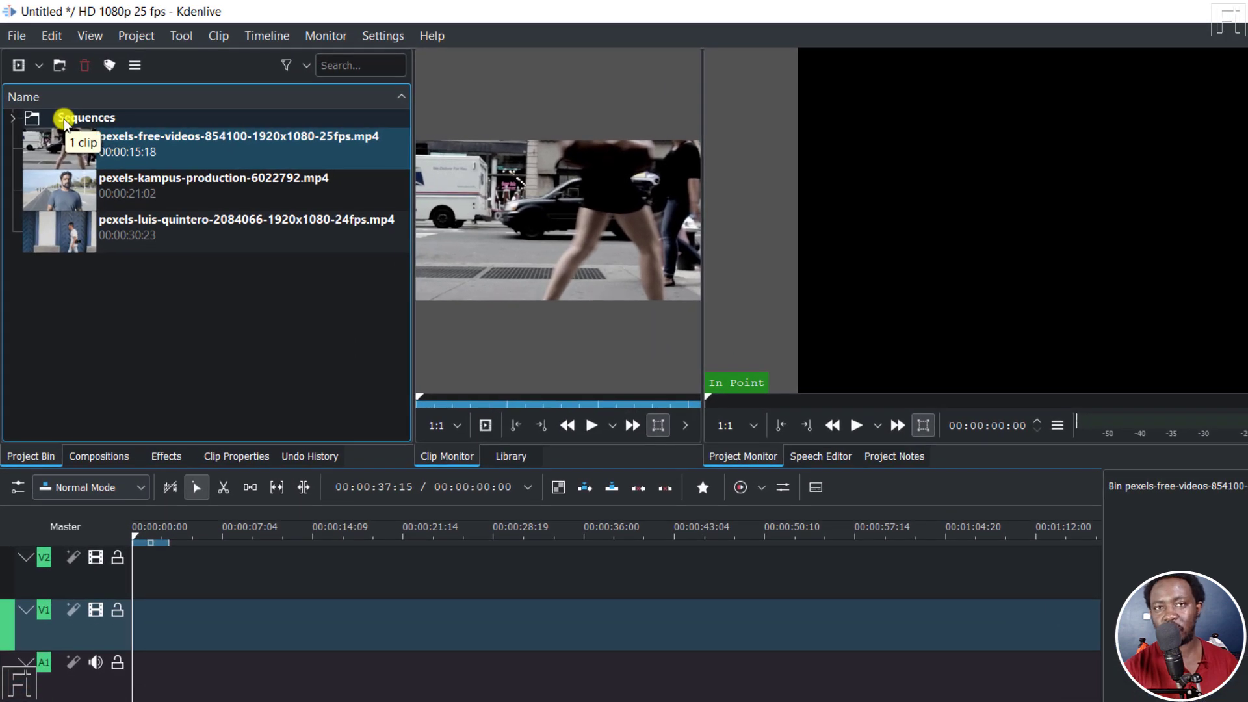
# Step: Check Sequence 1 inside the bin's Sequences folder, collapse it, and clear the clip selection
pyautogui.click(13, 119)
pyautogui.moveTo(251, 127)
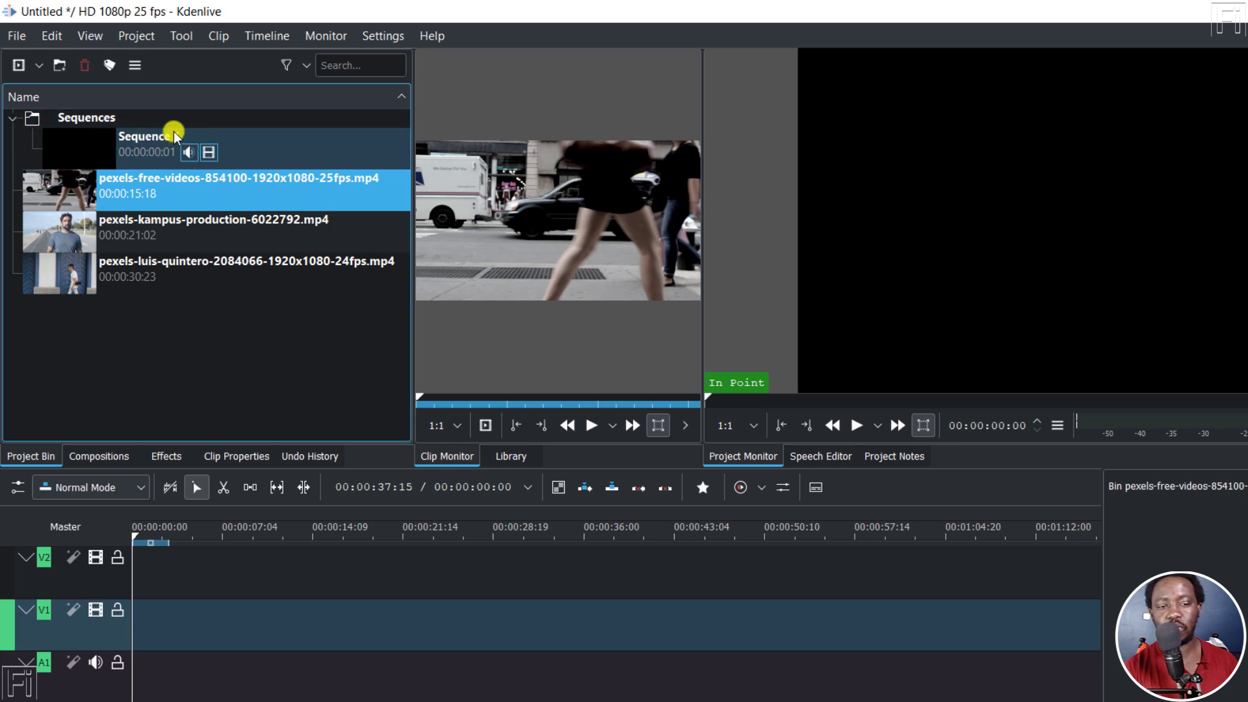
pyautogui.click(24, 119)
pyautogui.click(240, 331)
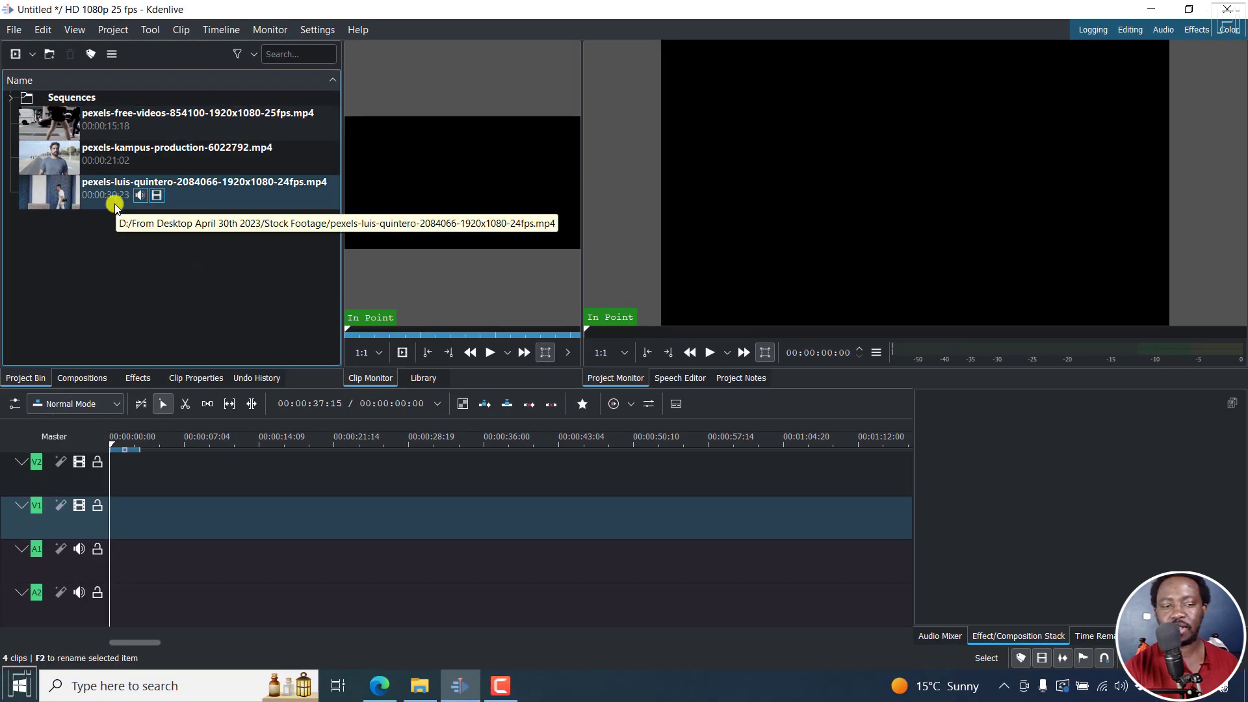
# Step: Put luis-quintero at the start of V1/A1 and kampus-production on V2 near 00:00:12, then preview free-videos
pyautogui.moveTo(114, 206); pyautogui.dragTo(114, 531)
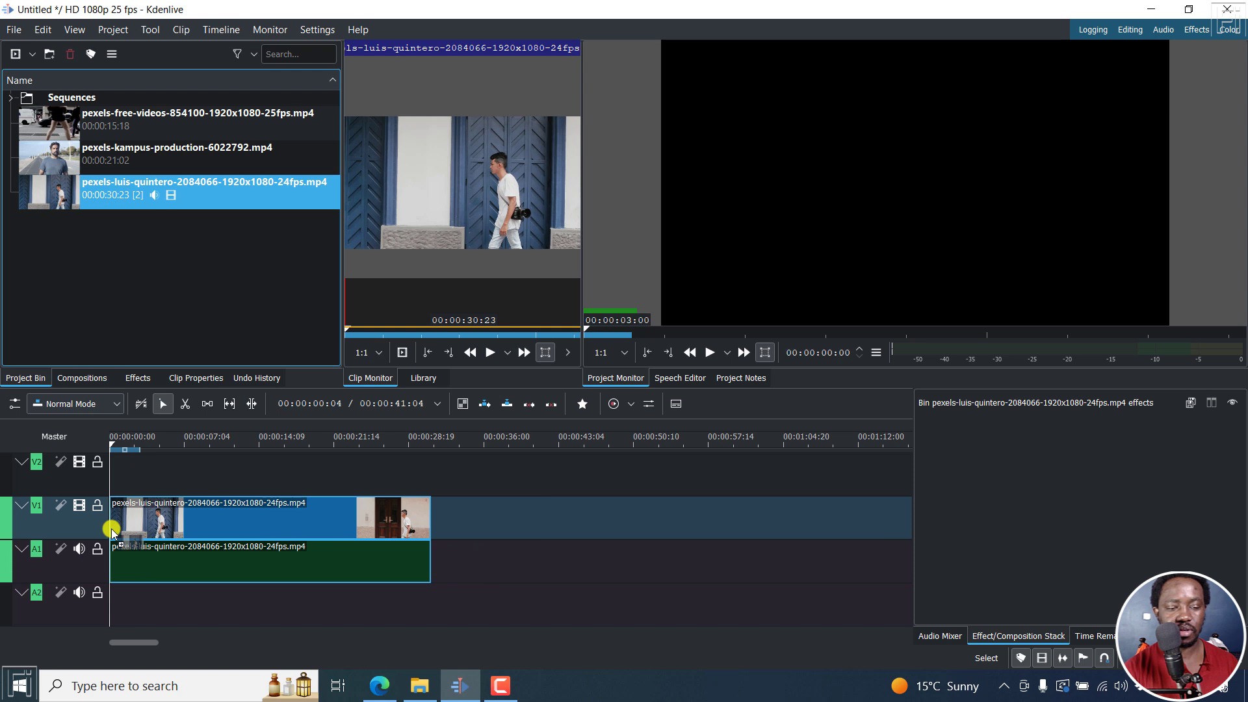
pyautogui.moveTo(91, 156); pyautogui.dragTo(187, 471)
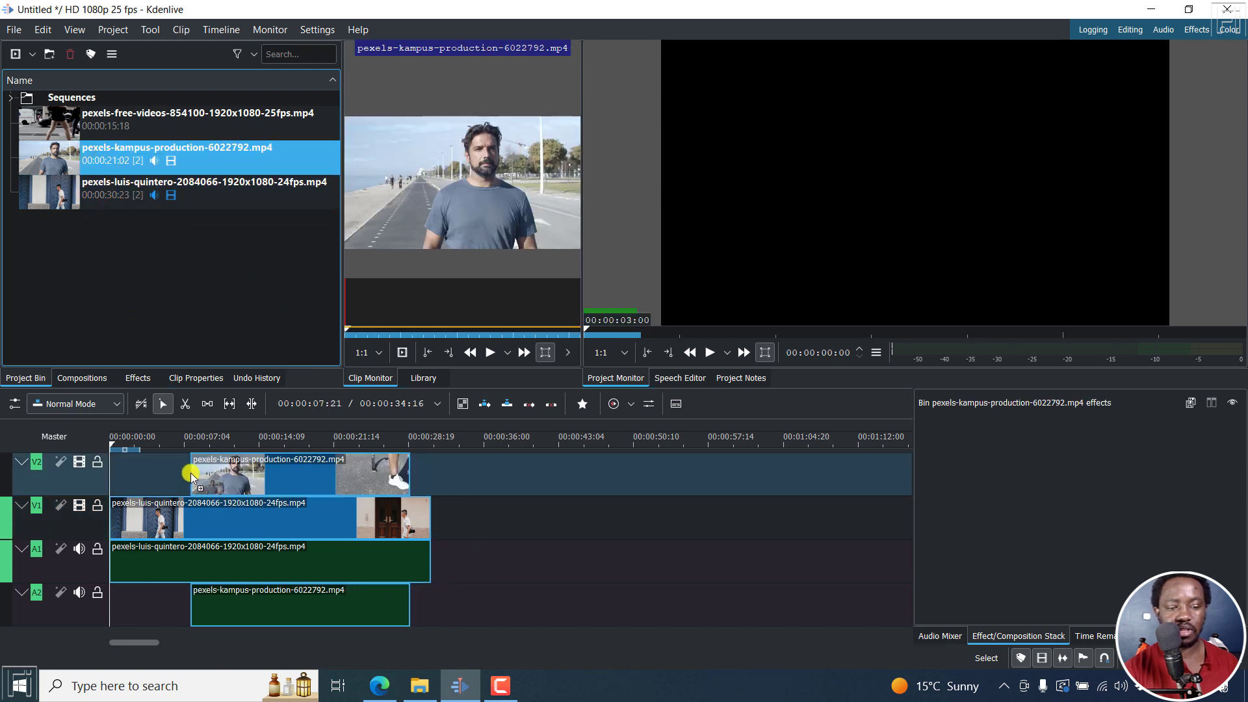
pyautogui.click(100, 118)
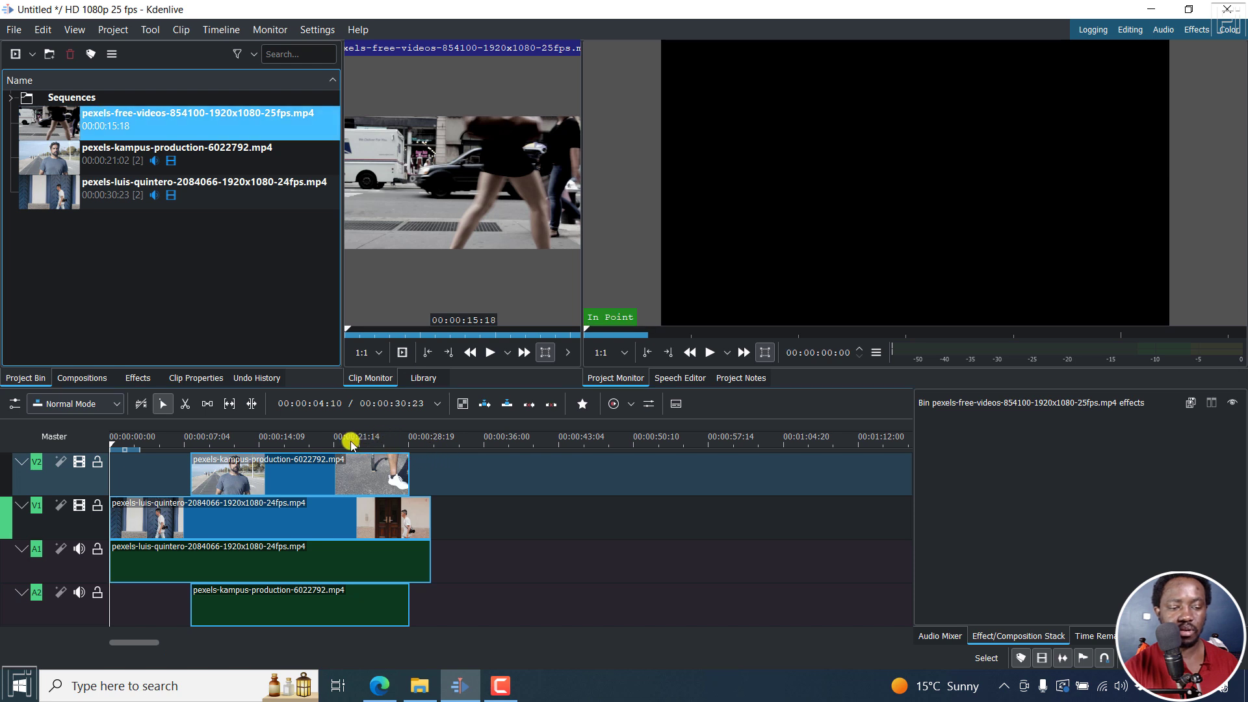
pyautogui.rightClick(93, 480)
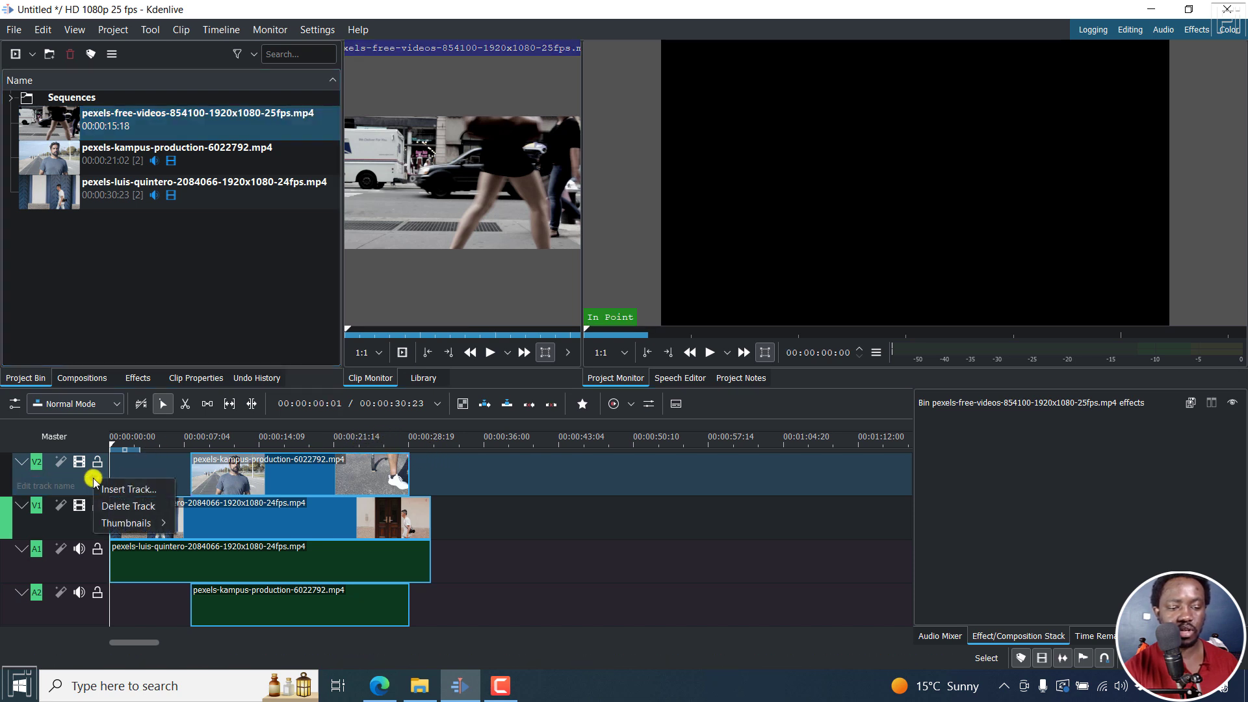
pyautogui.click(129, 489)
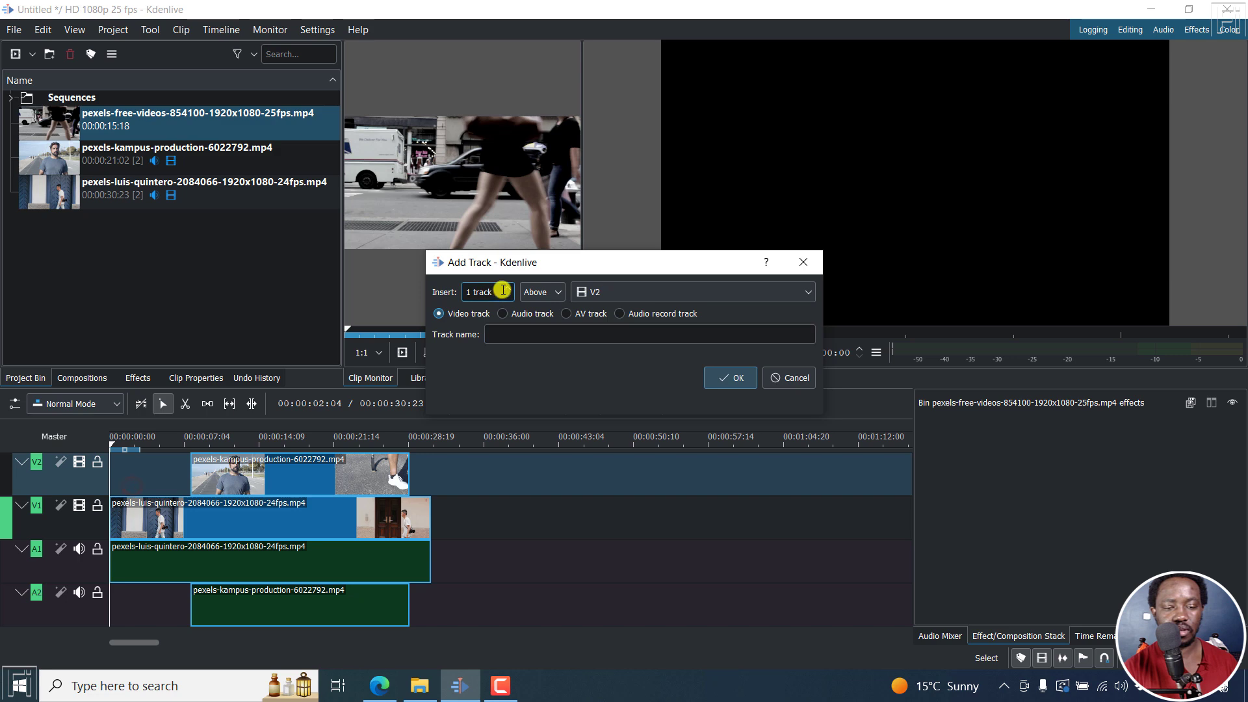
pyautogui.click(728, 375)
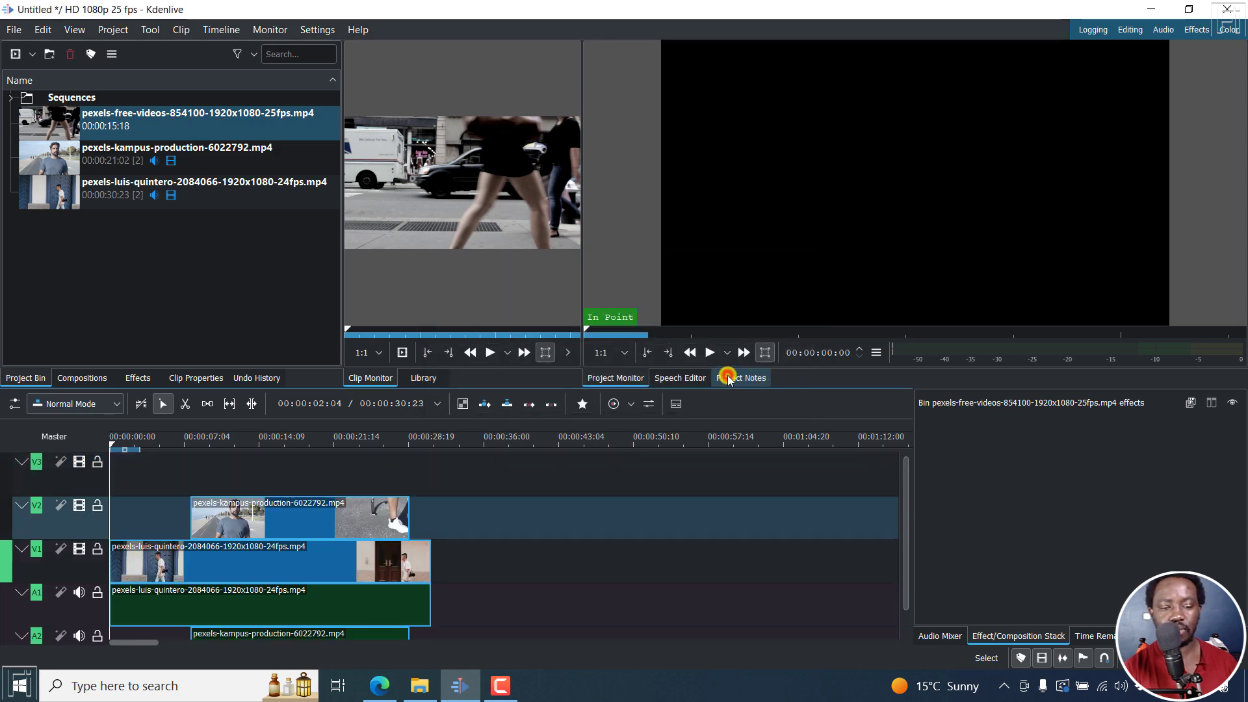
pyautogui.click(140, 139)
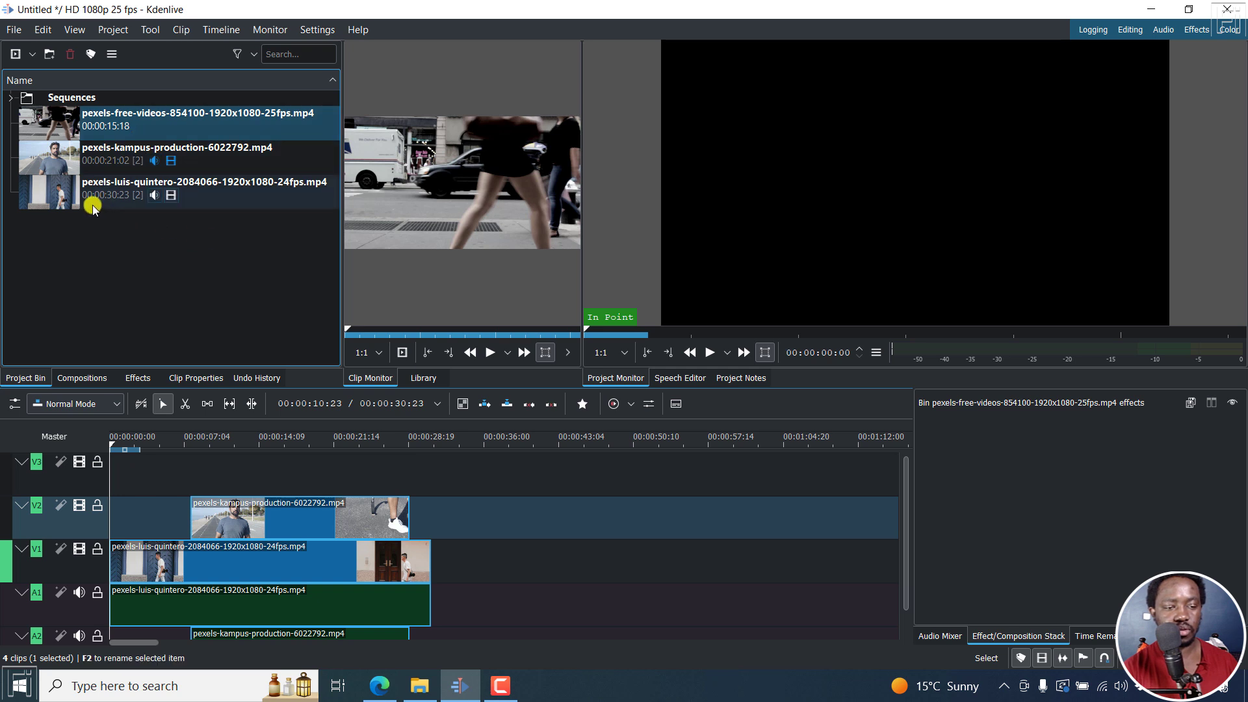
pyautogui.moveTo(107, 124); pyautogui.dragTo(236, 467)
pyautogui.press('space')
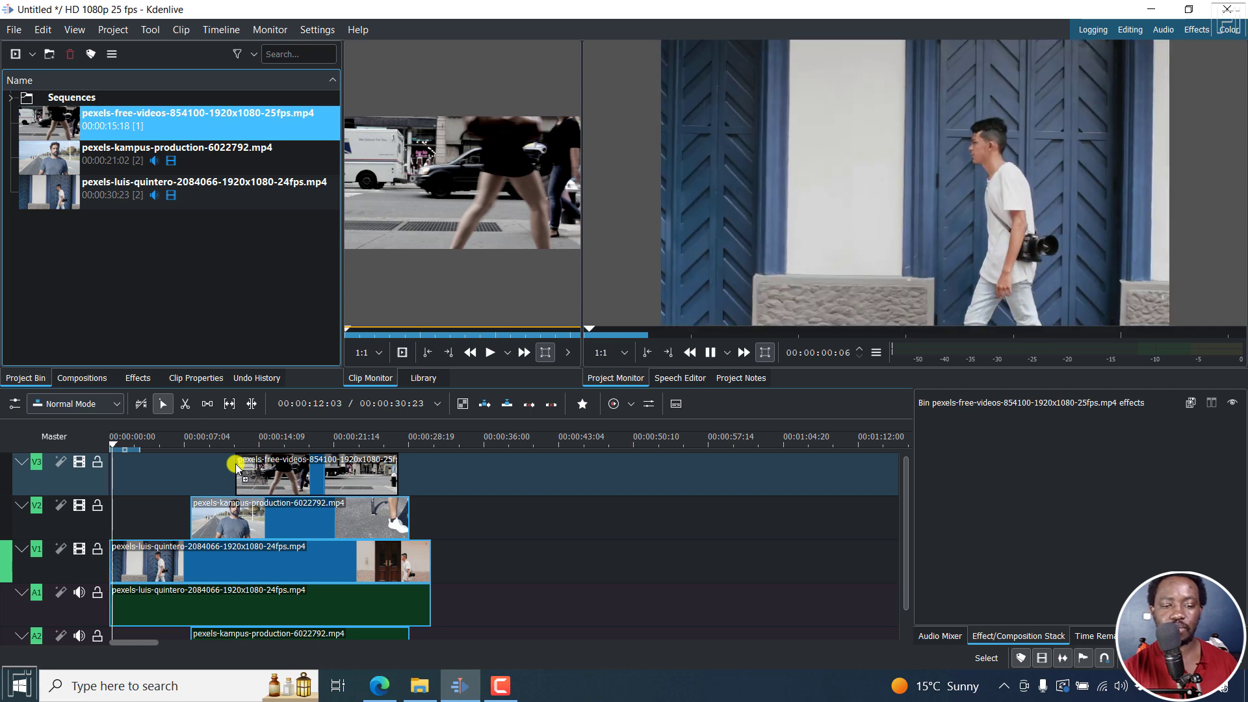
pyautogui.click(179, 435)
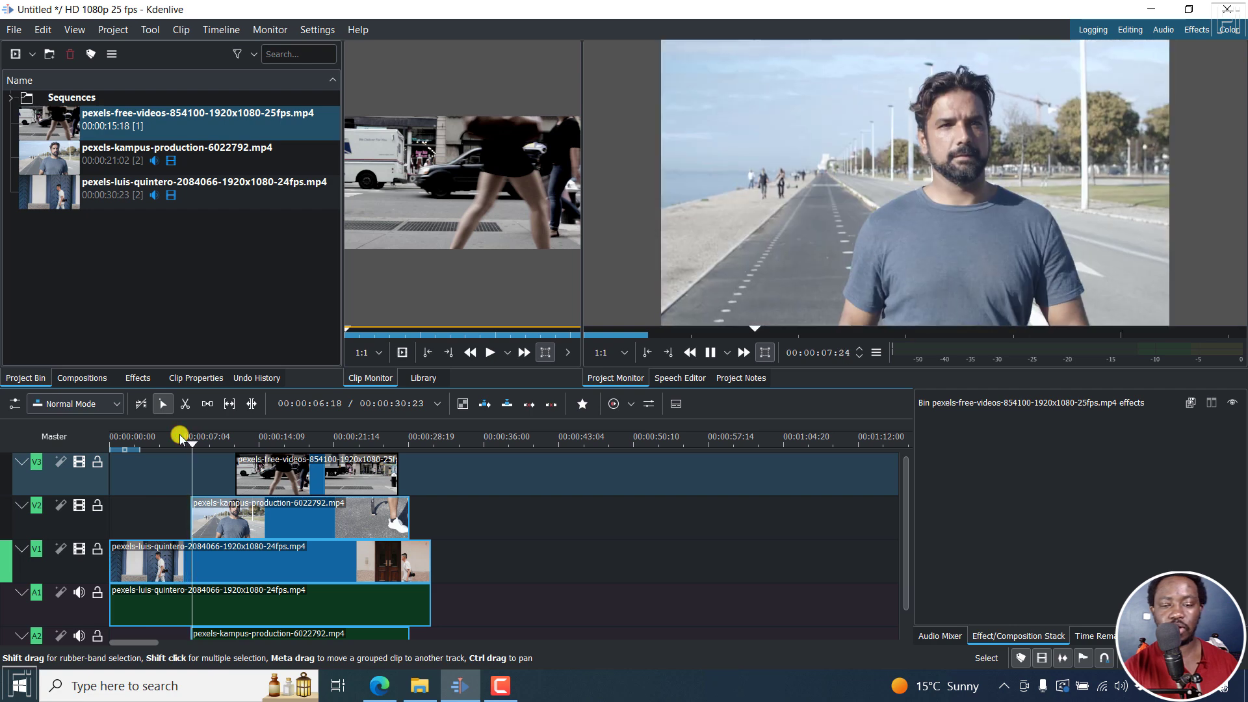
pyautogui.press('space')
pyautogui.click(232, 444)
pyautogui.press('space')
pyautogui.press('space')
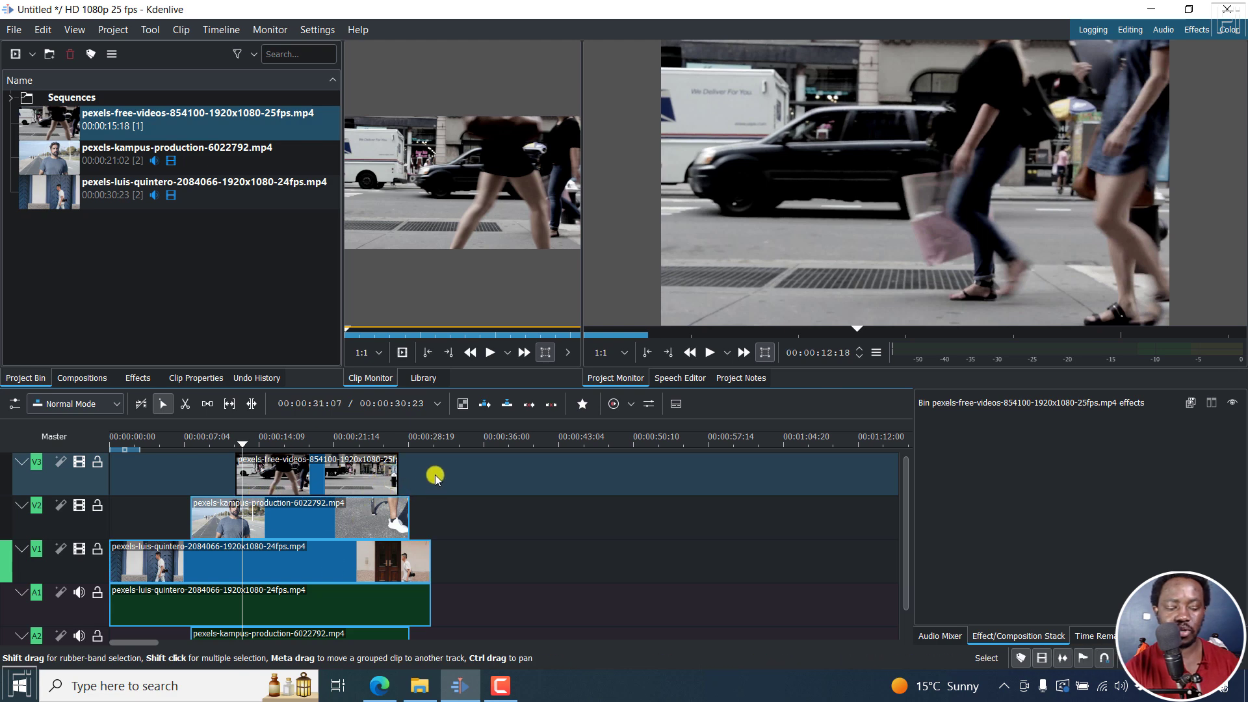
# Step: Select all timeline clips and nest them into a new Sequence 2 via Create Sequence from Selection
pyautogui.moveTo(433, 471); pyautogui.dragTo(277, 635)
pyautogui.rightClick(306, 586)
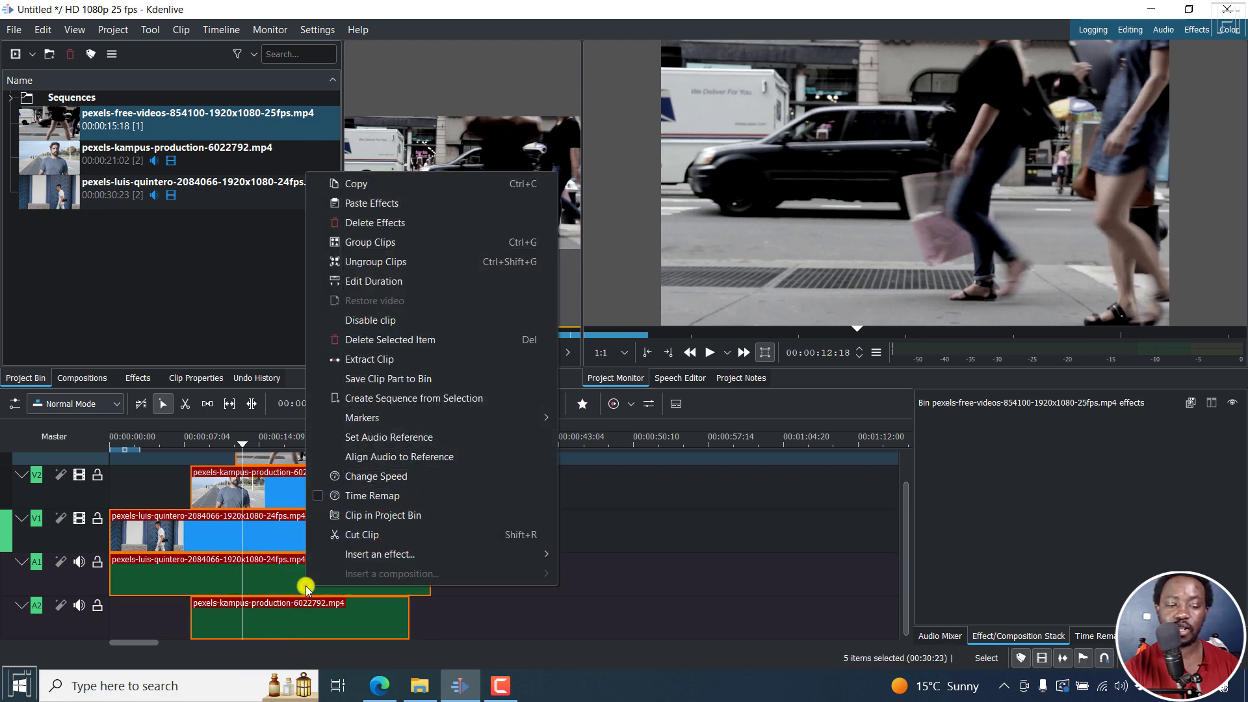
pyautogui.click(404, 399)
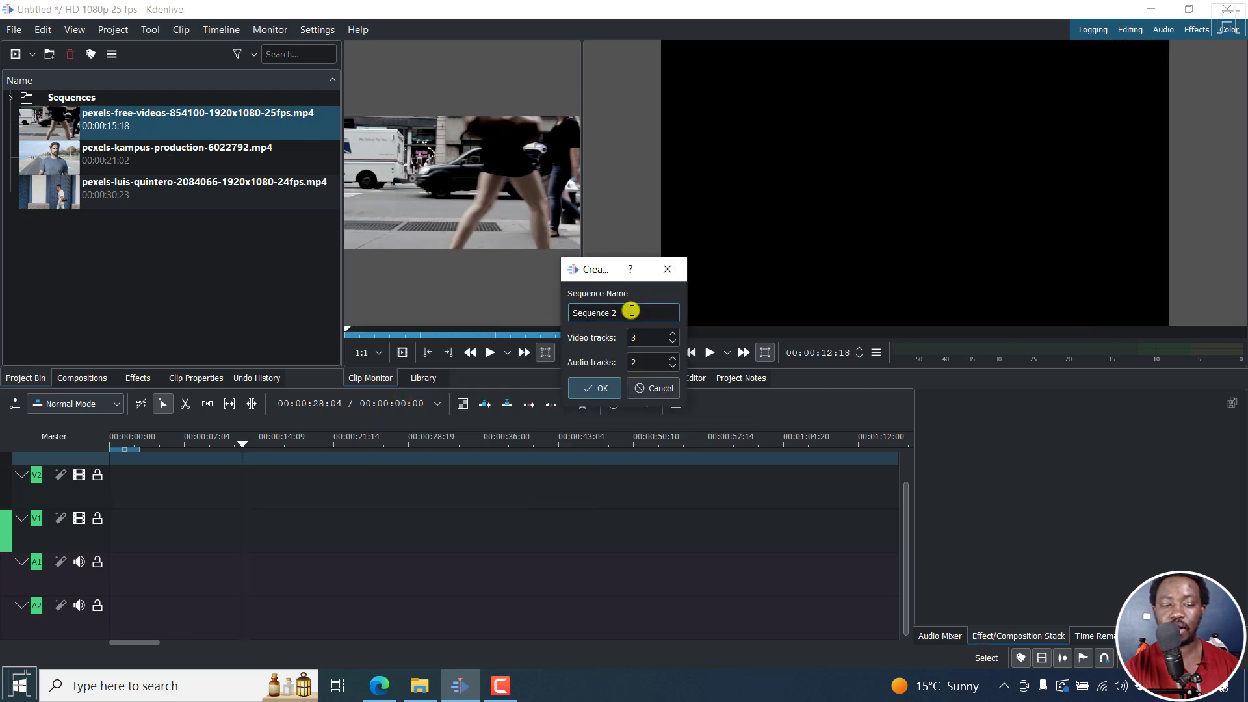
pyautogui.click(591, 390)
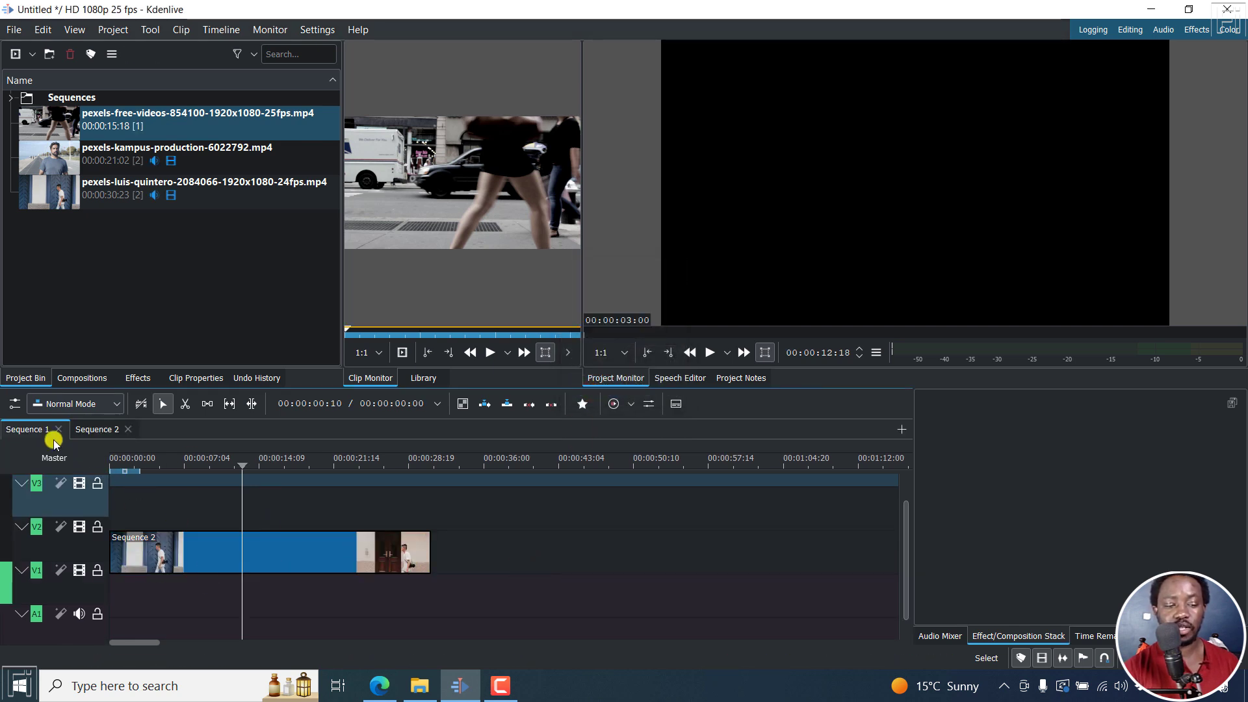
# Step: Inspect Sequence 2 around 20 seconds, return to Sequence 1, and expand the bin's Sequences folder
pyautogui.click(90, 430)
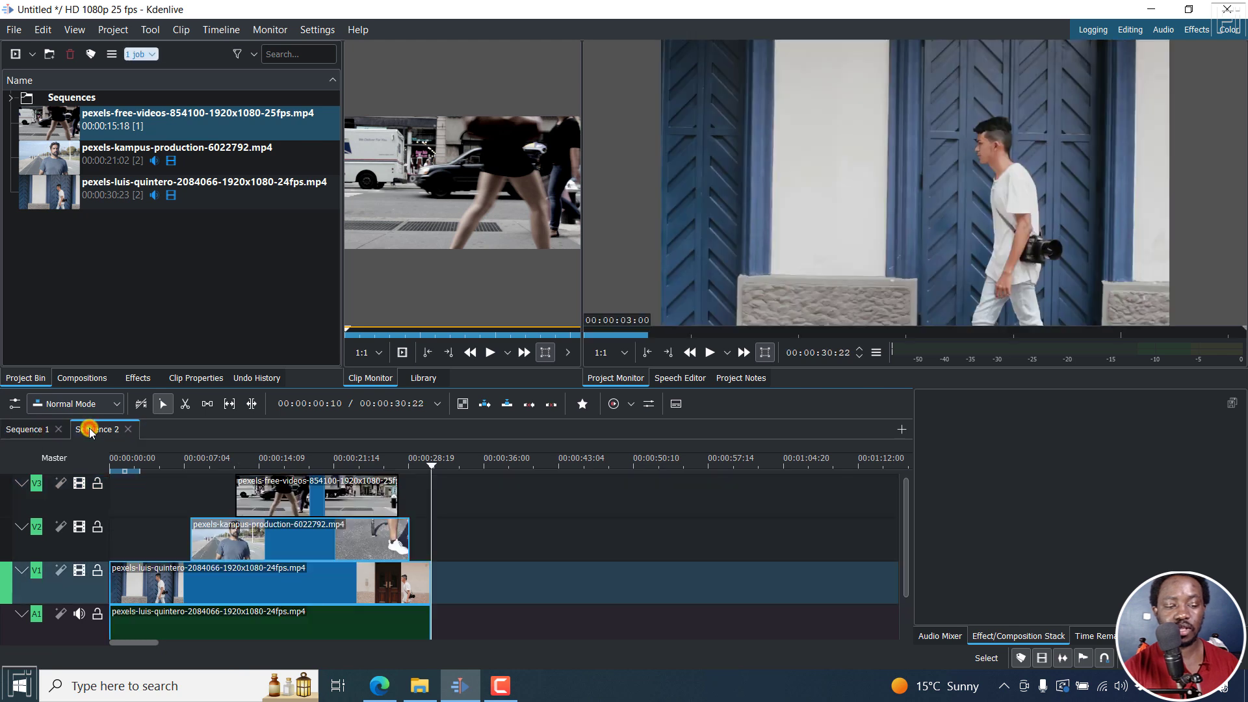
pyautogui.click(321, 467)
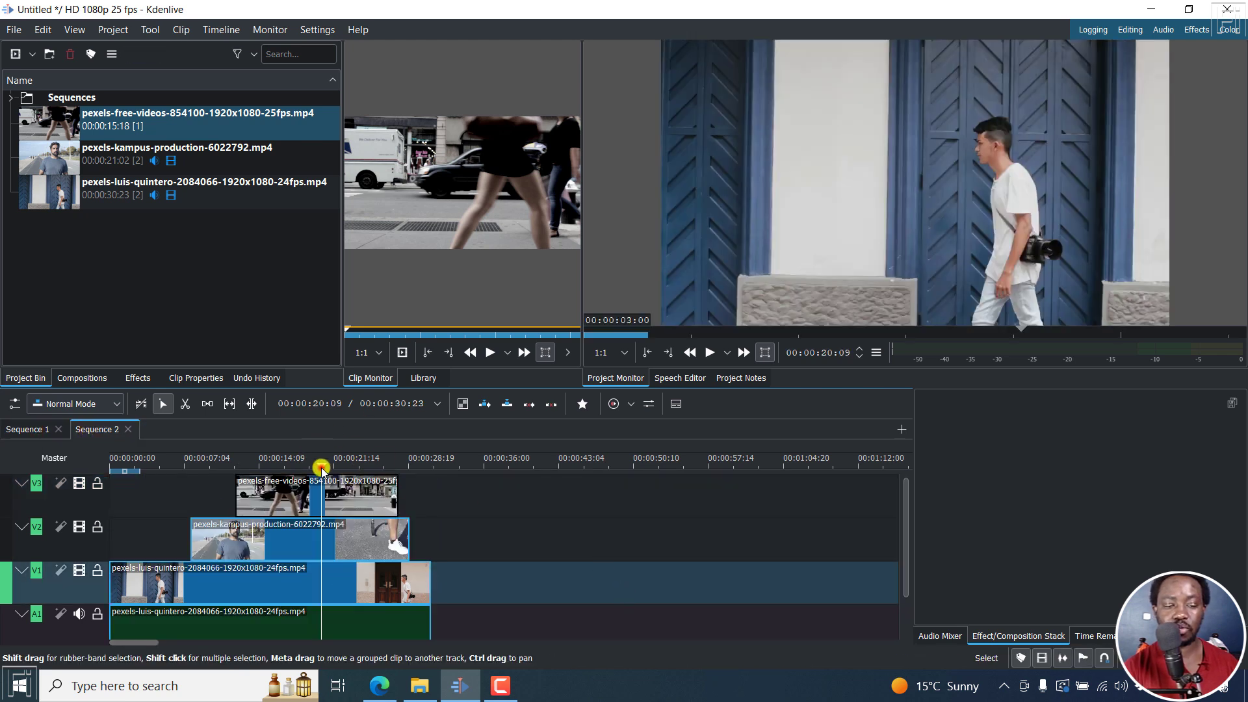
pyautogui.click(26, 430)
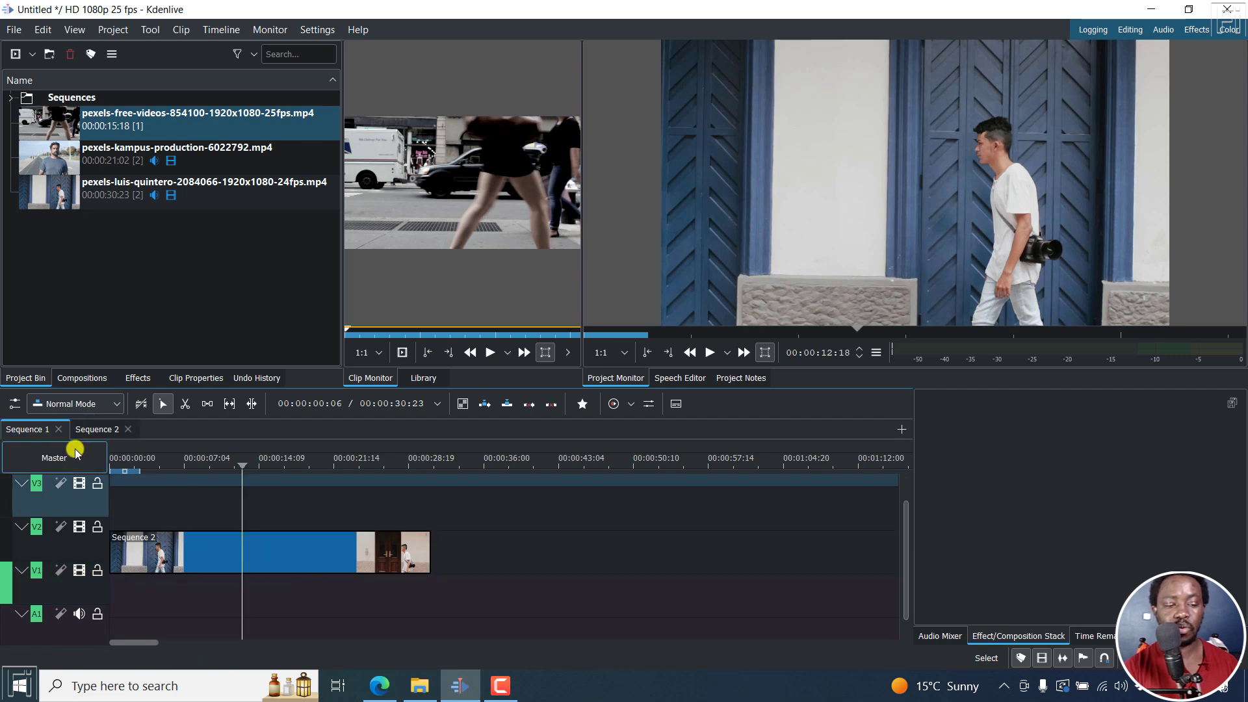
pyautogui.click(11, 99)
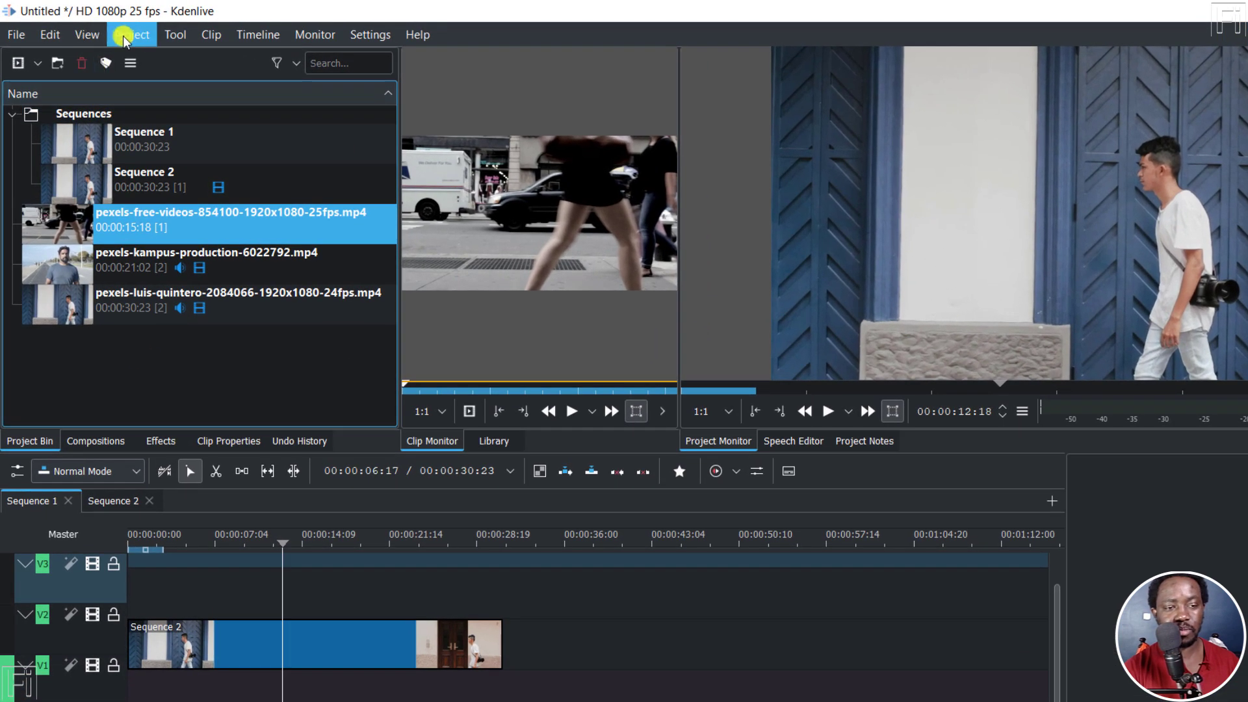
# Step: Add a new sequence via Project > Add Sequence, renaming the default Sequence 3 to FINAL
pyautogui.click(123, 36)
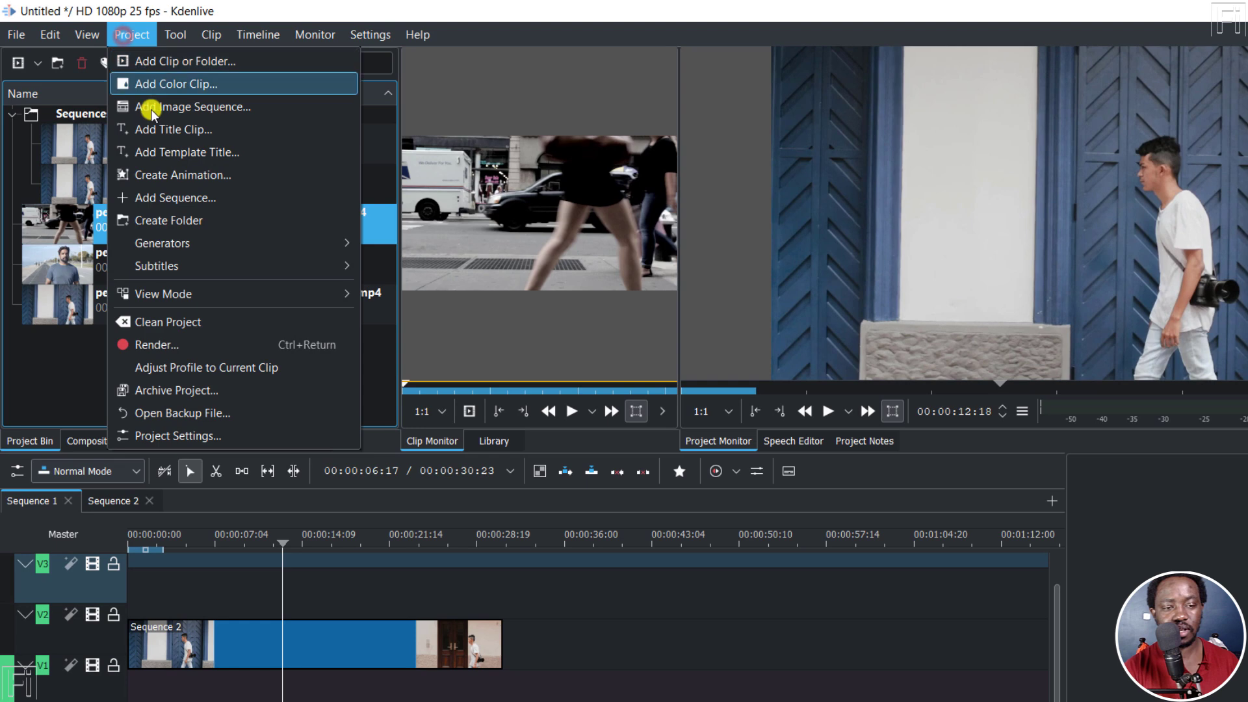
pyautogui.click(187, 201)
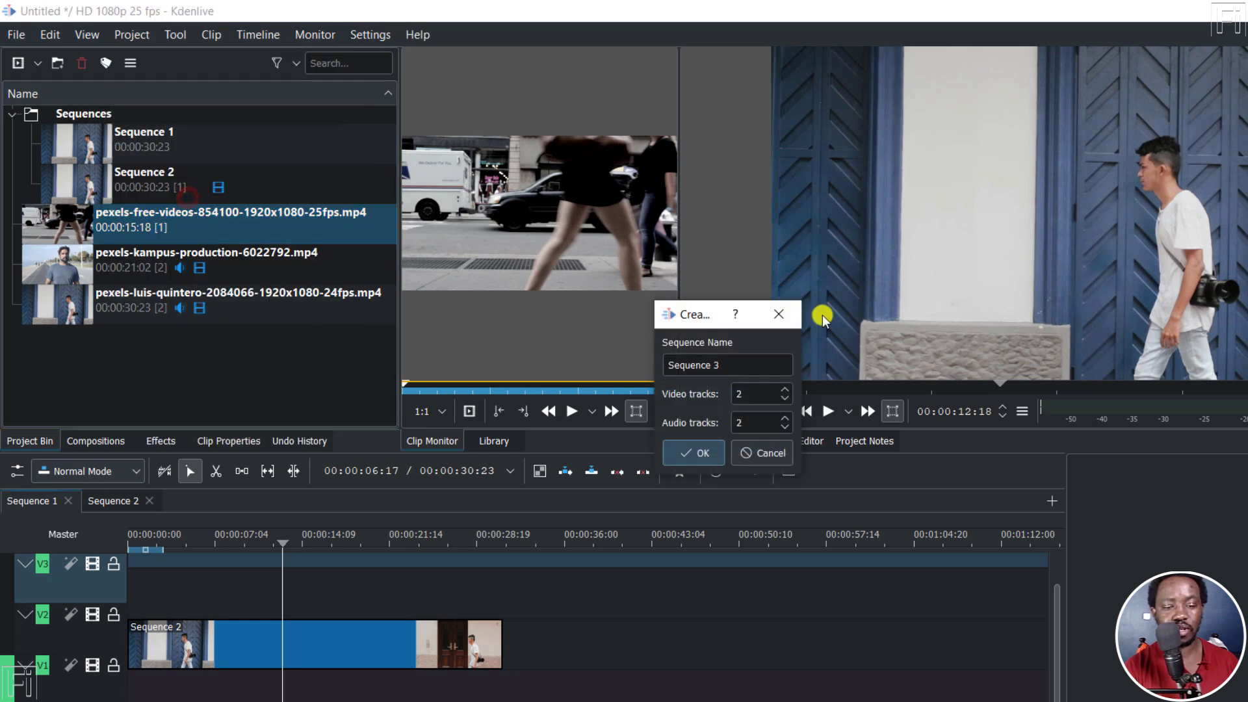
pyautogui.click(746, 368)
pyautogui.moveTo(730, 380); pyautogui.dragTo(651, 361)
pyautogui.write('FIN')
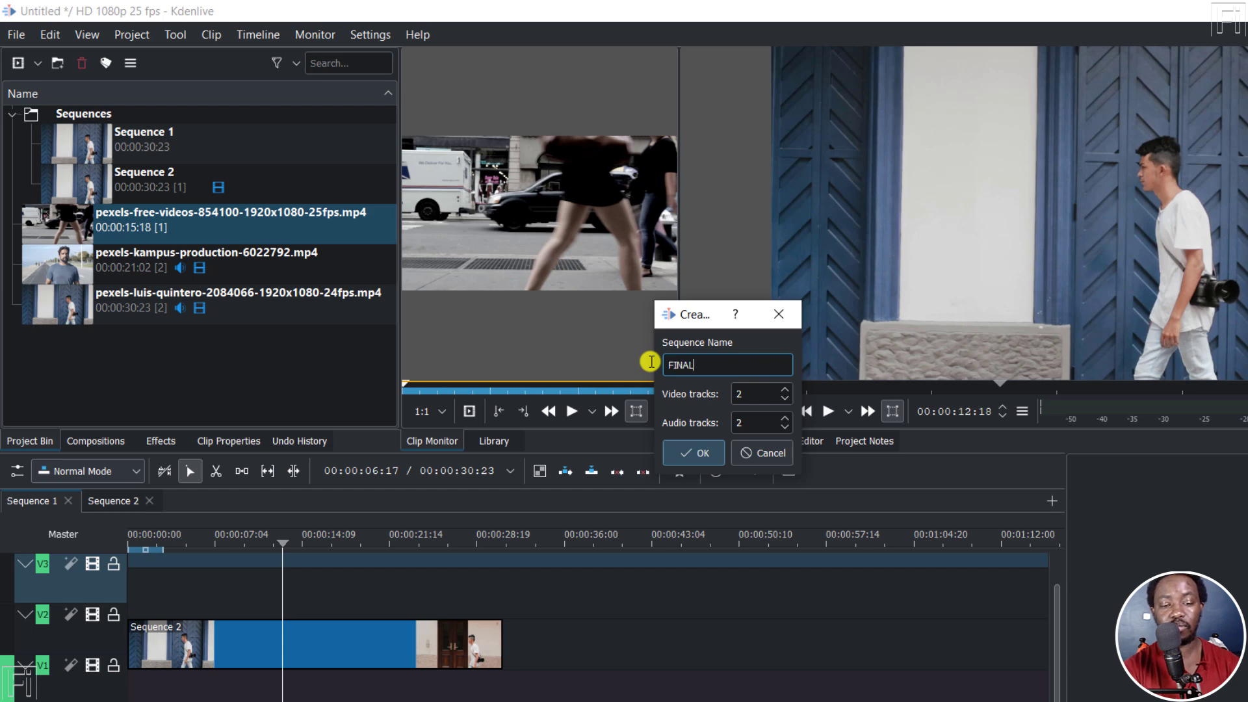
pyautogui.write('AL')
pyautogui.click(693, 453)
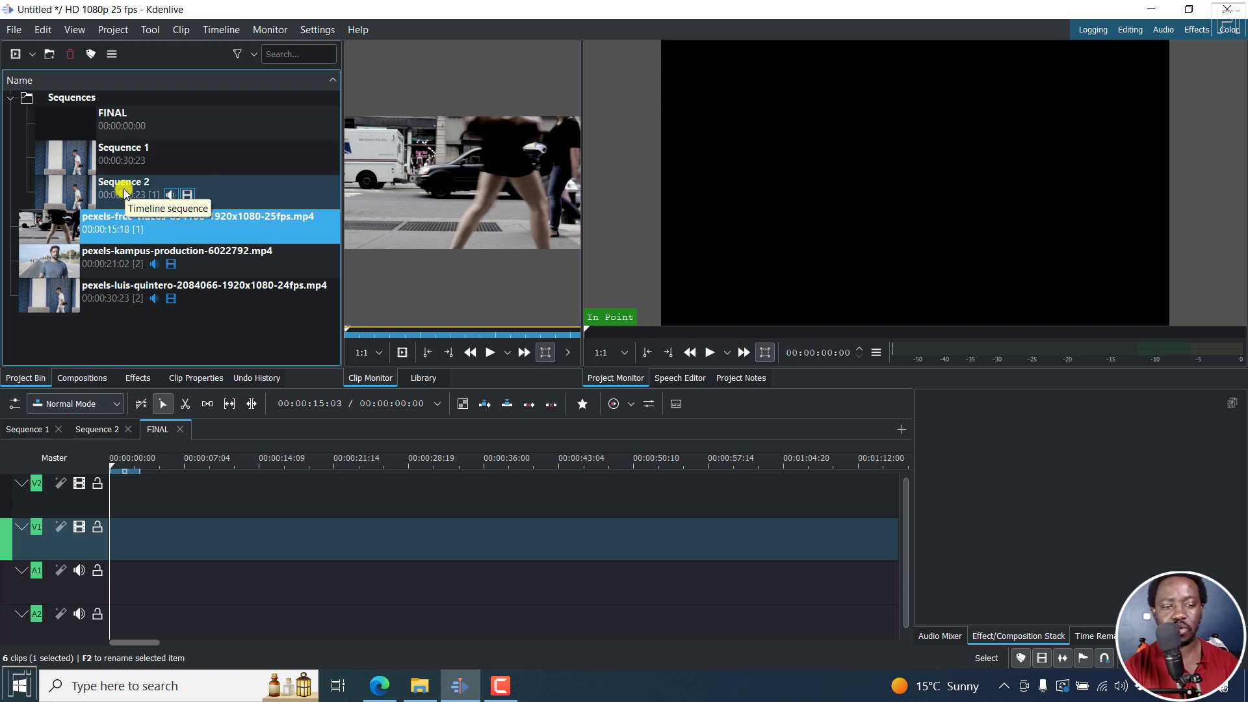
# Step: Place Sequence 1 at the start of FINAL and Sequence 2 directly after it
pyautogui.click(120, 152)
pyautogui.moveTo(120, 152); pyautogui.dragTo(99, 530)
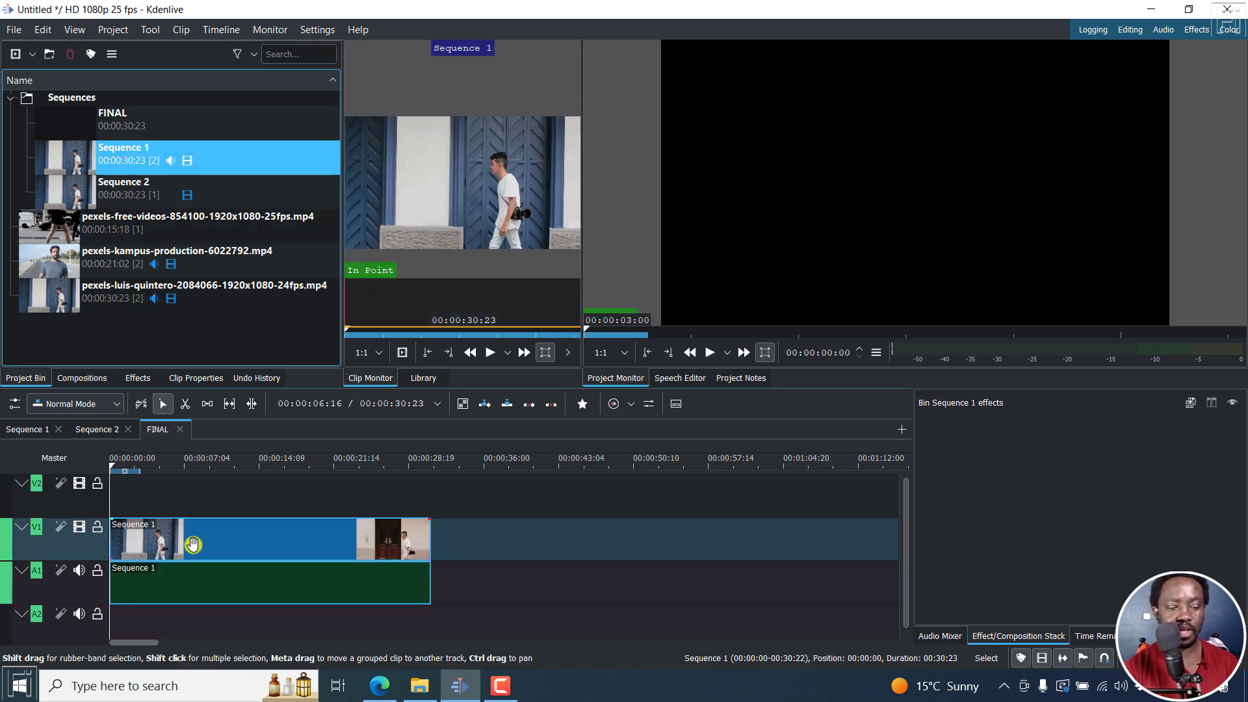
pyautogui.moveTo(108, 190); pyautogui.dragTo(432, 537)
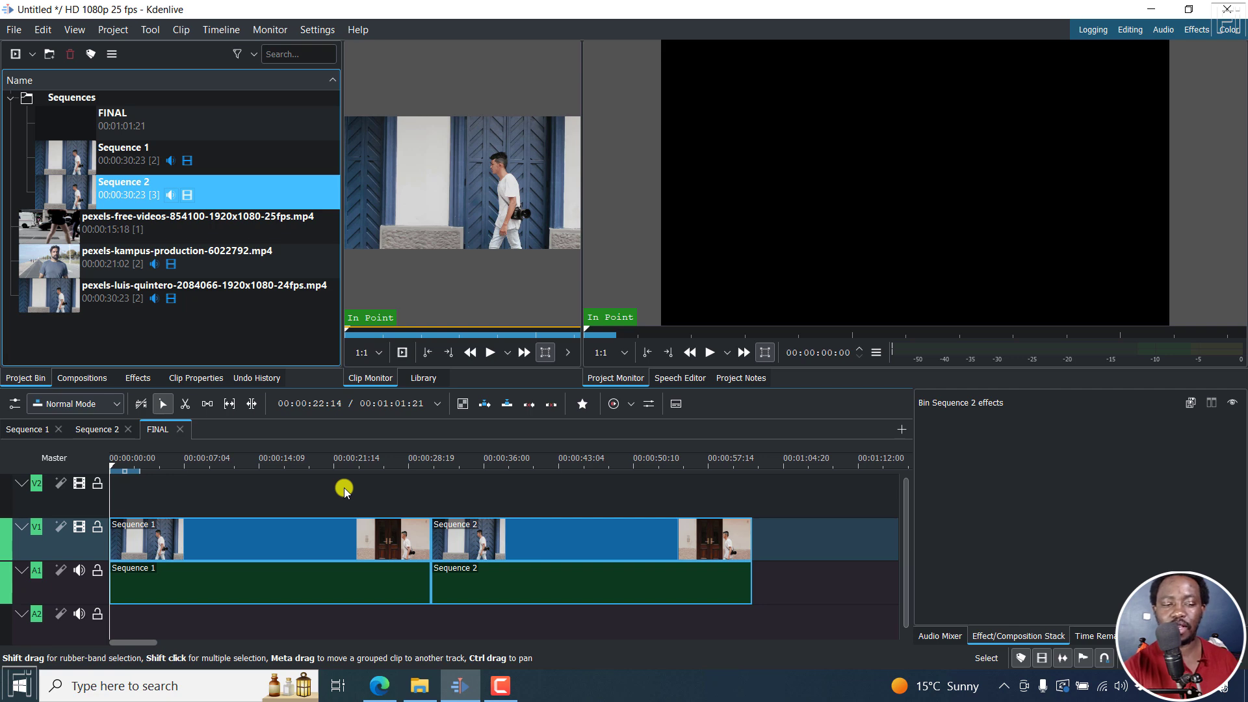
pyautogui.click(112, 463)
pyautogui.click(19, 431)
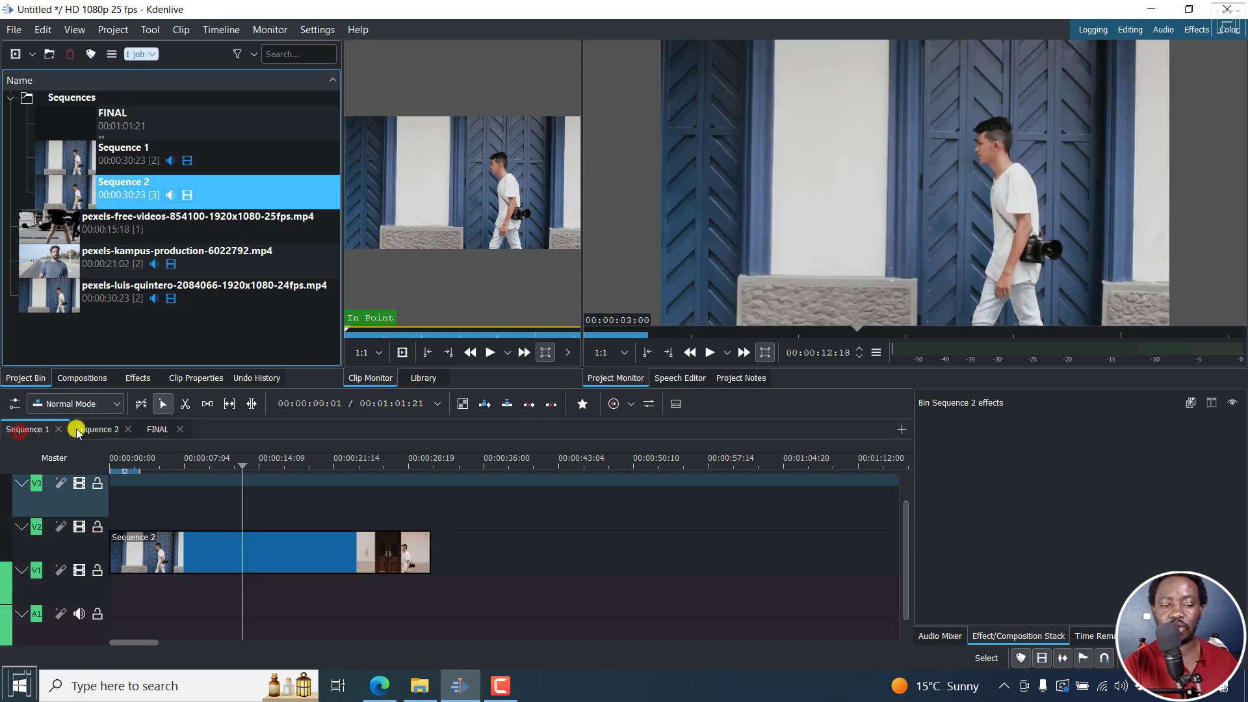
pyautogui.click(94, 429)
pyautogui.click(159, 430)
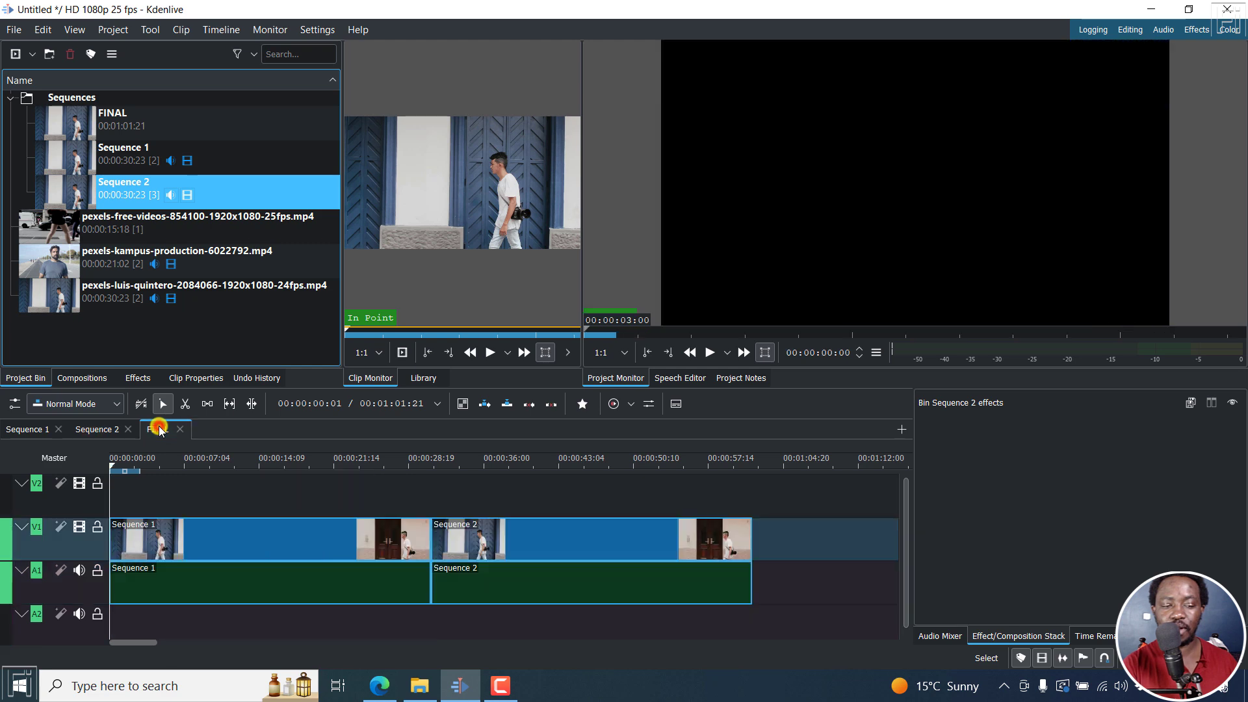